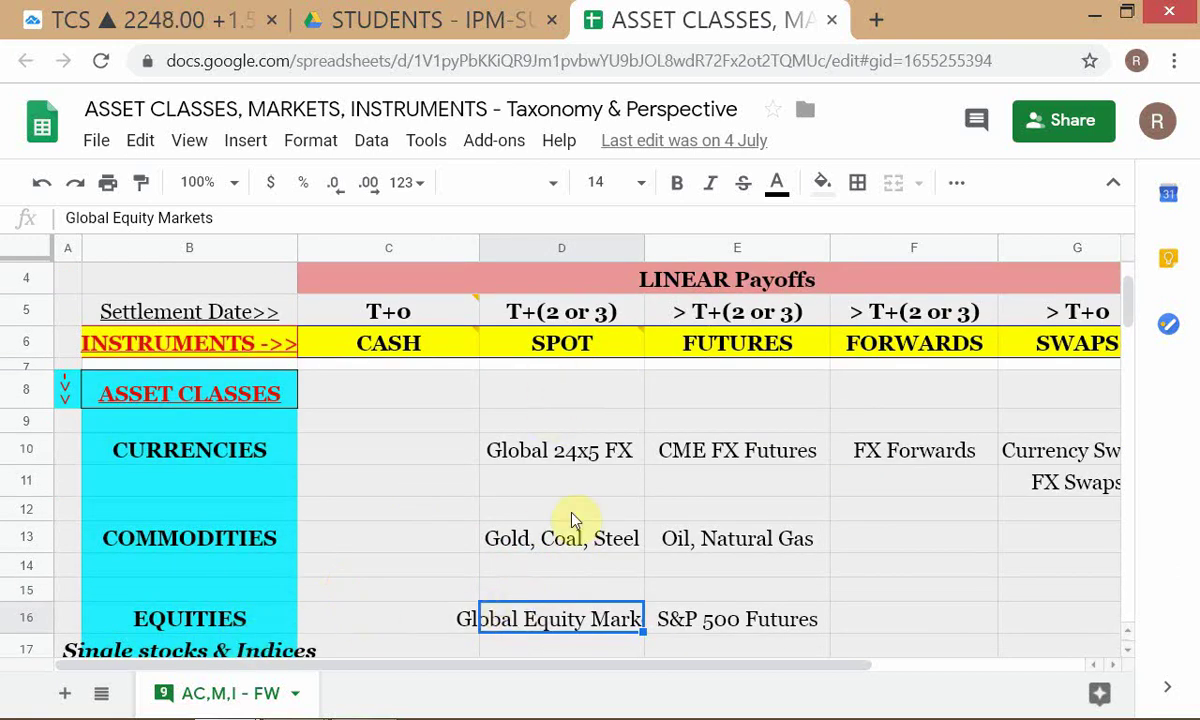
Reopen cell D16 for editing to reveal its full text, 'Global Equity Markets'.
{"action": "double_click", "coordinate": [557, 621]}
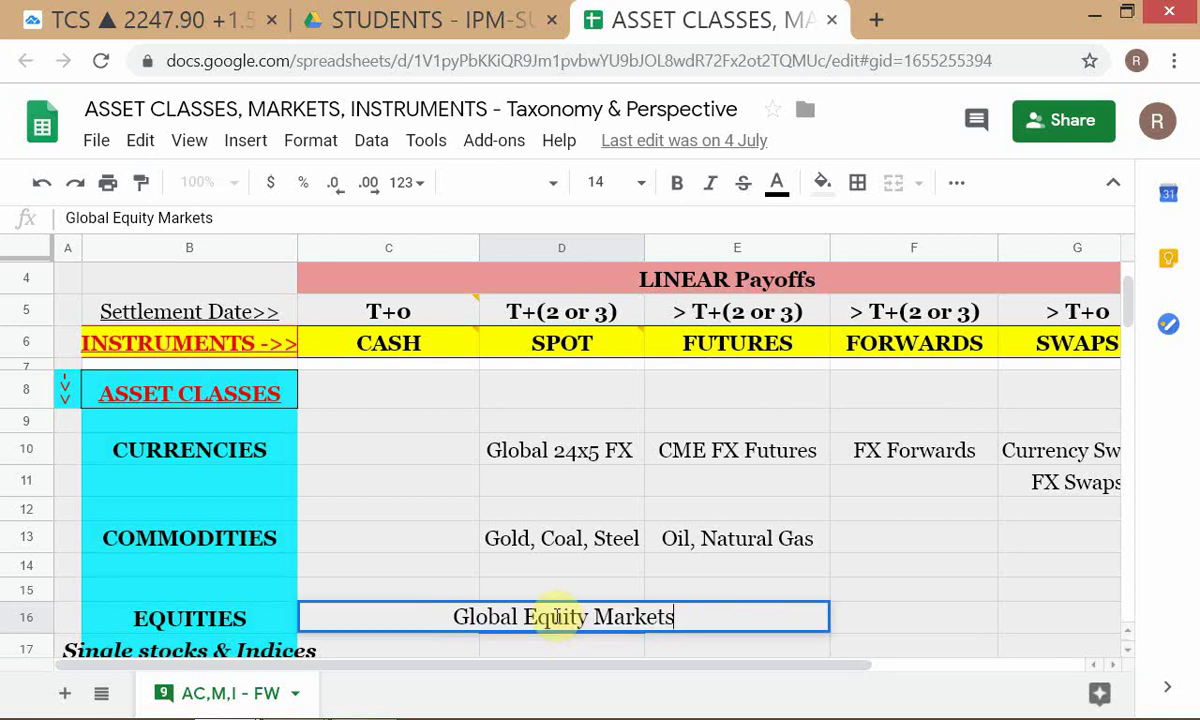
{"action": "key", "text": "Return"}
{"action": "key", "text": "Up"}
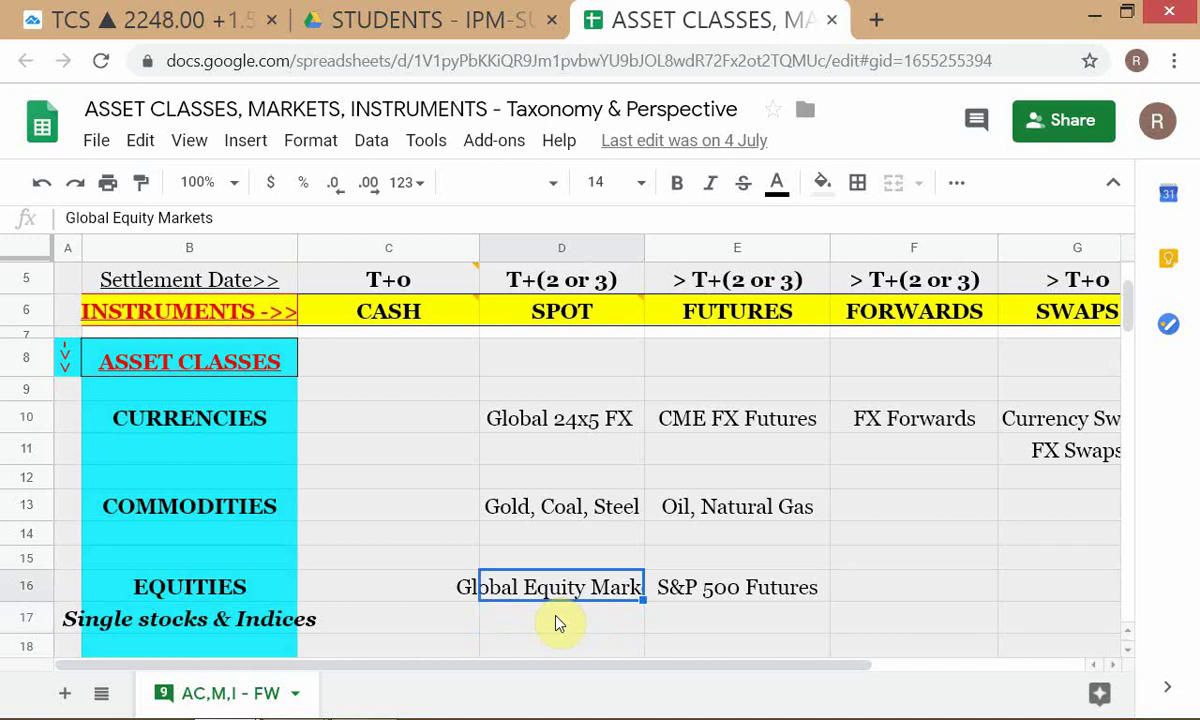
{"action": "key", "text": "Return"}
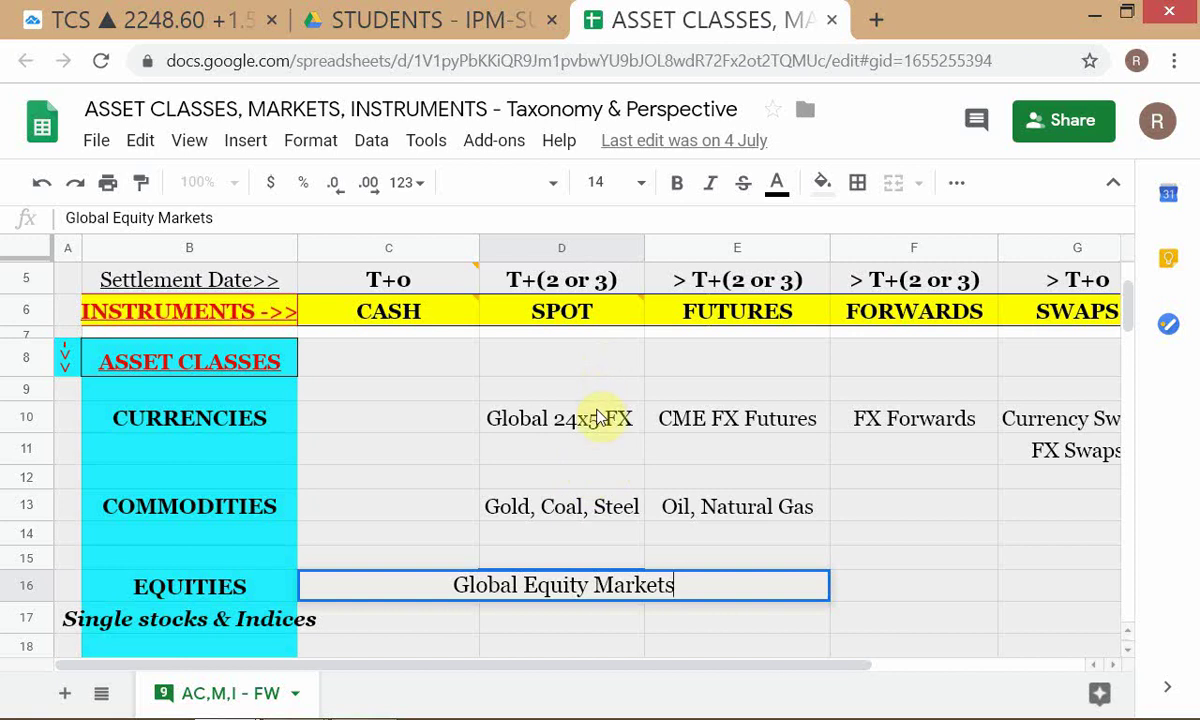
Select cell D10 (Global 24x5 FX) and read the comment on the UNDERLYING MARKETS heading.
{"action": "scroll", "coordinate": [600, 481], "scroll_direction": "up", "scroll_amount": 1}
{"action": "left_click", "coordinate": [598, 512]}
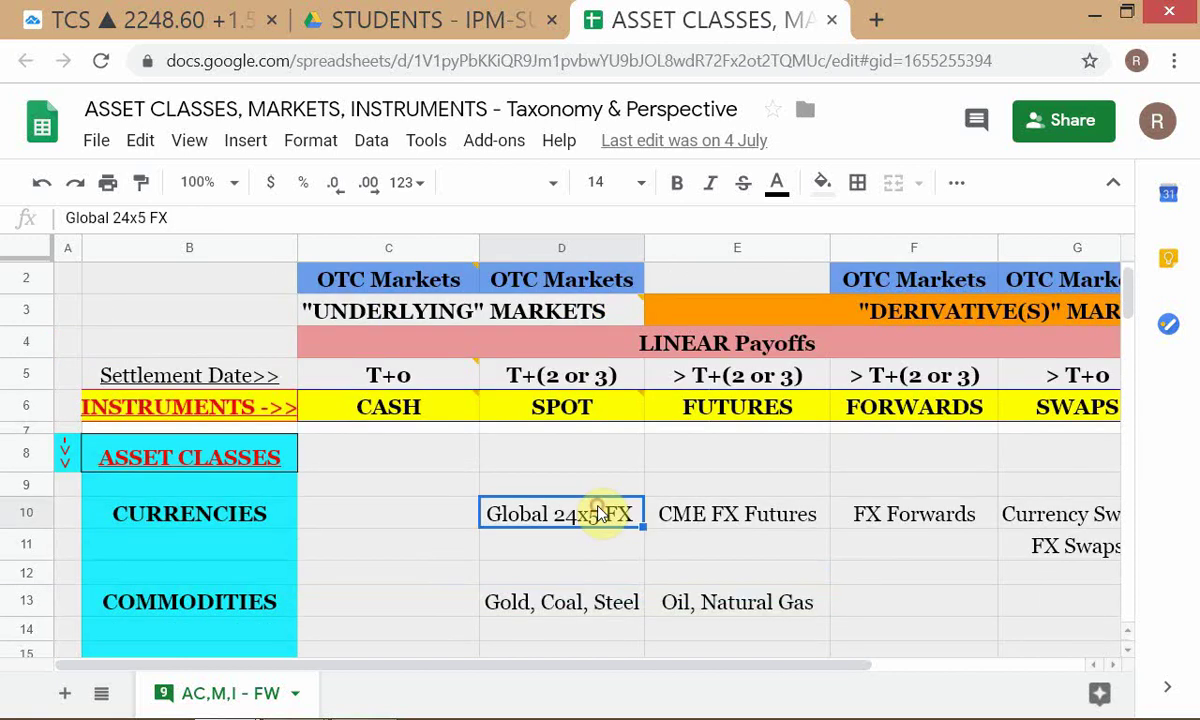
{"action": "scroll", "coordinate": [600, 513], "scroll_direction": "up", "scroll_amount": 1}
{"action": "scroll", "coordinate": [600, 510], "scroll_direction": "down", "scroll_amount": 3}
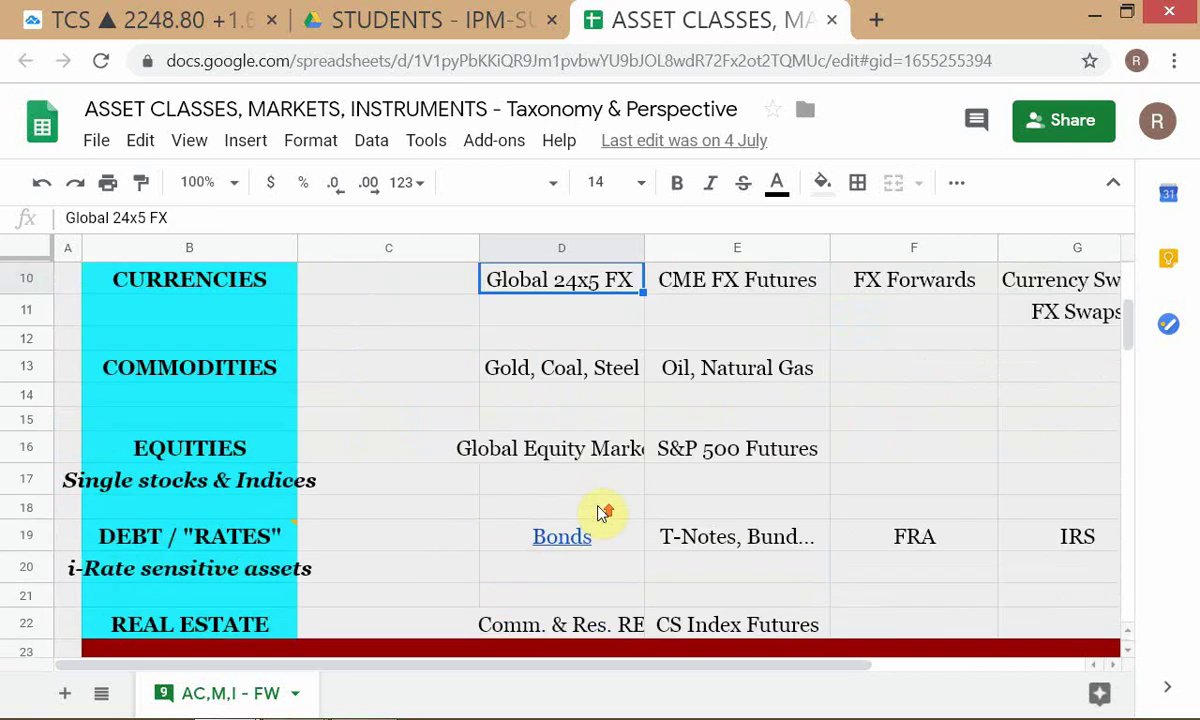
{"action": "scroll", "coordinate": [602, 509], "scroll_direction": "up", "scroll_amount": 3}
{"action": "mouse_move", "coordinate": [586, 350]}
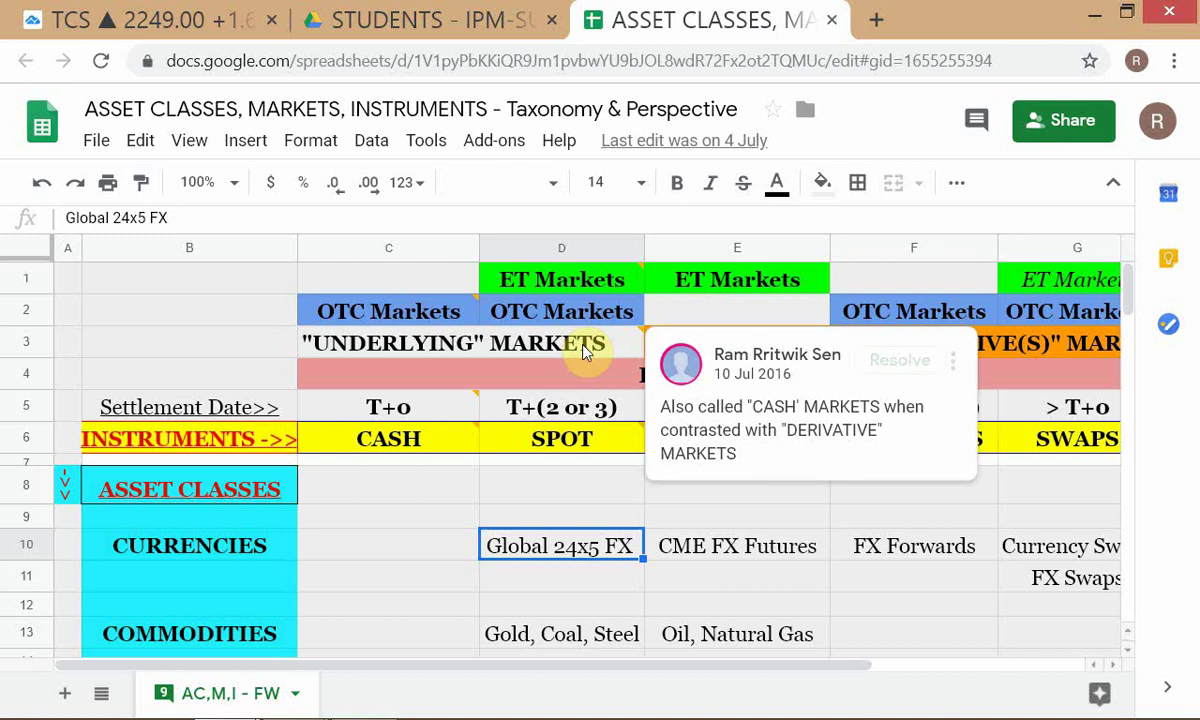
{"action": "key", "text": "alt+Tab"}
{"action": "key", "text": "alt+Tab"}
{"action": "key", "text": "alt+Tab"}
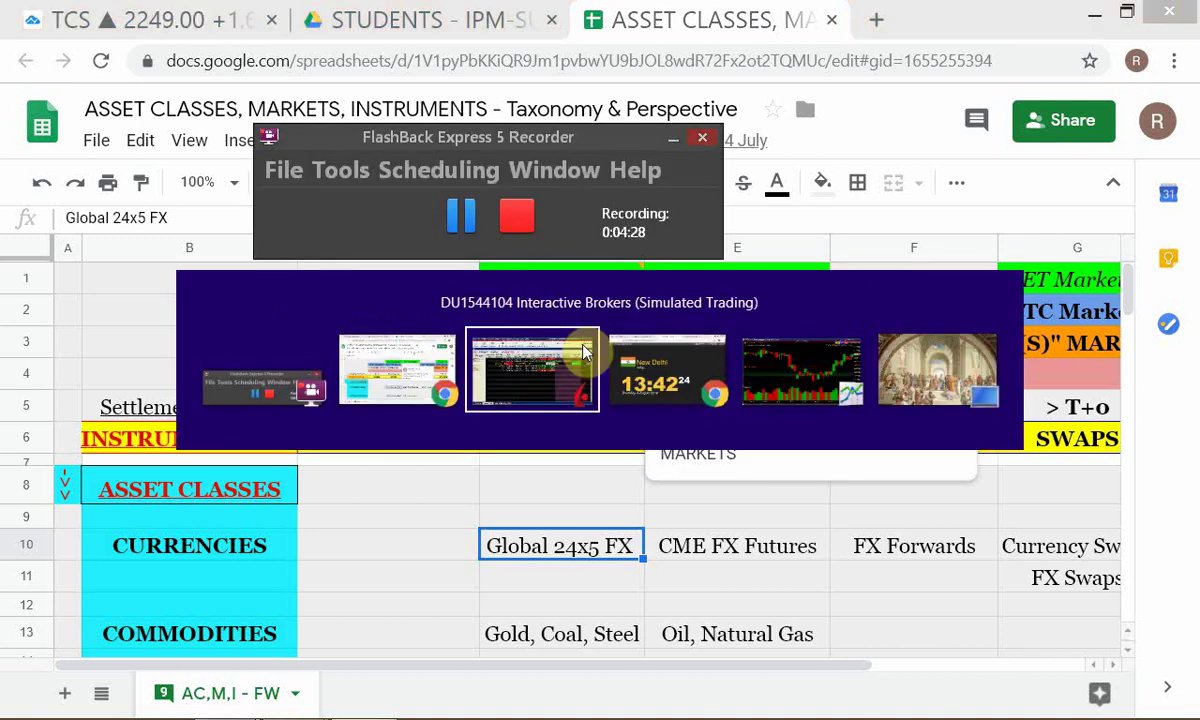
Look up ES in an empty watchlist row and choose E-mini S&P 500 futures on GLOBEX.
{"action": "left_click", "coordinate": [76, 395]}
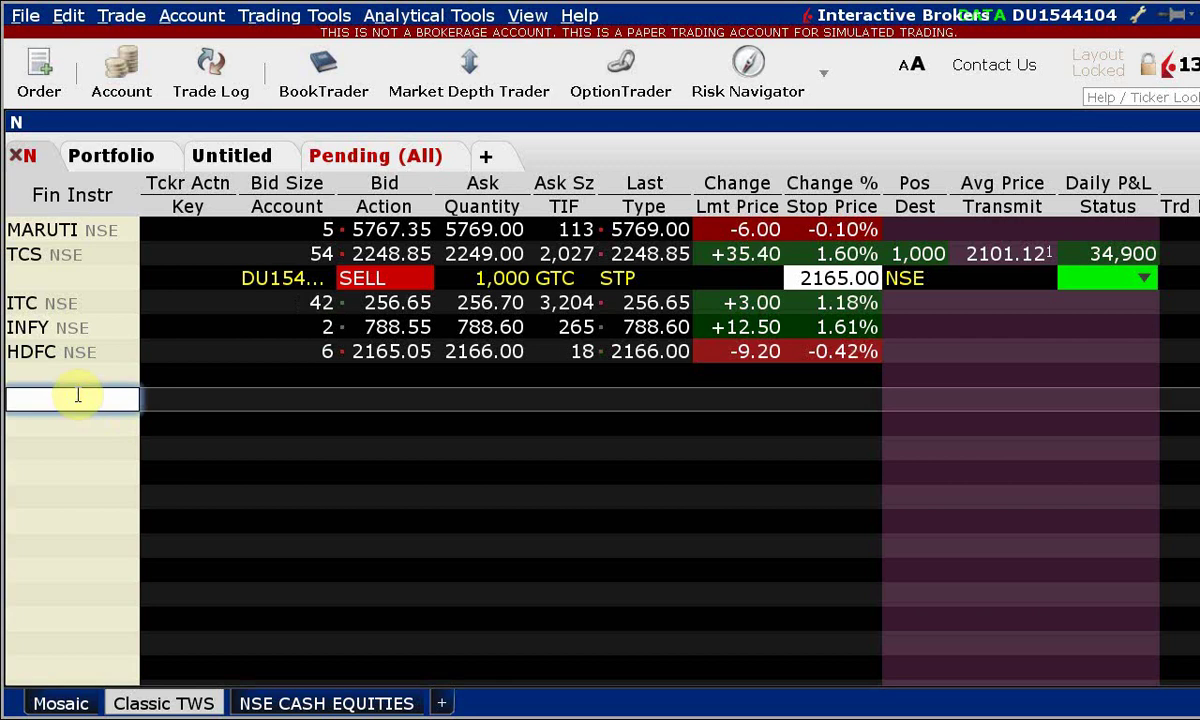
{"action": "type", "text": "ES"}
{"action": "key", "text": "Escape"}
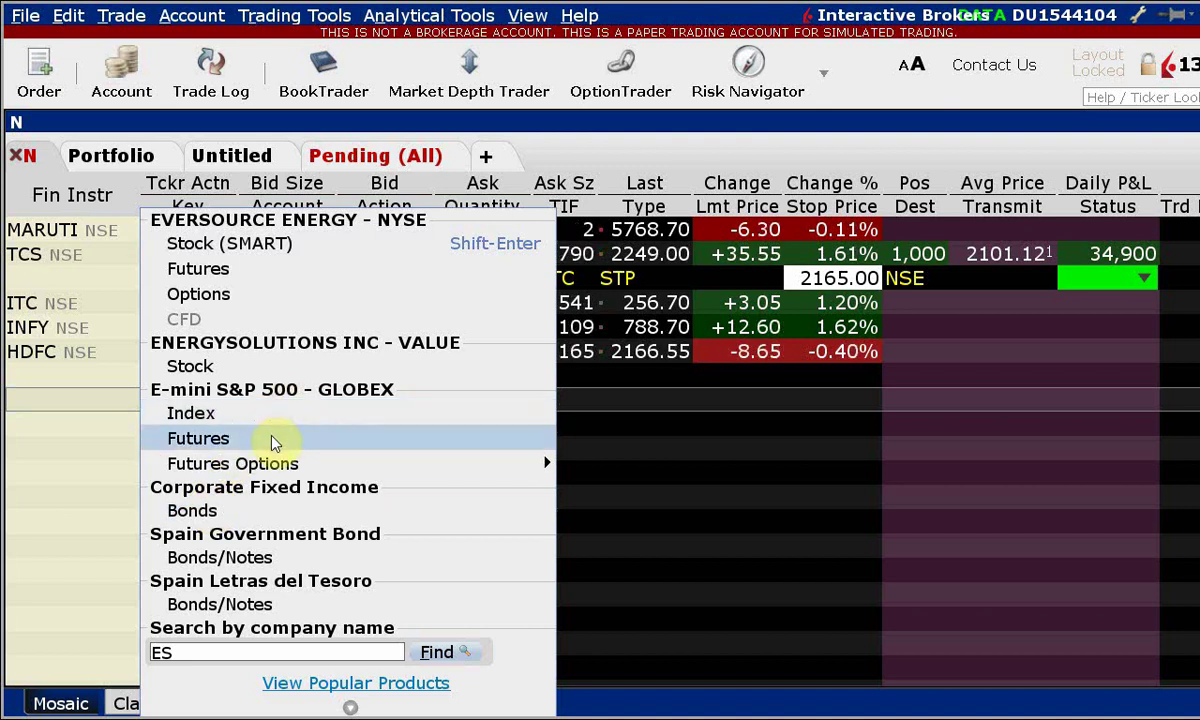
{"action": "left_click", "coordinate": [273, 440]}
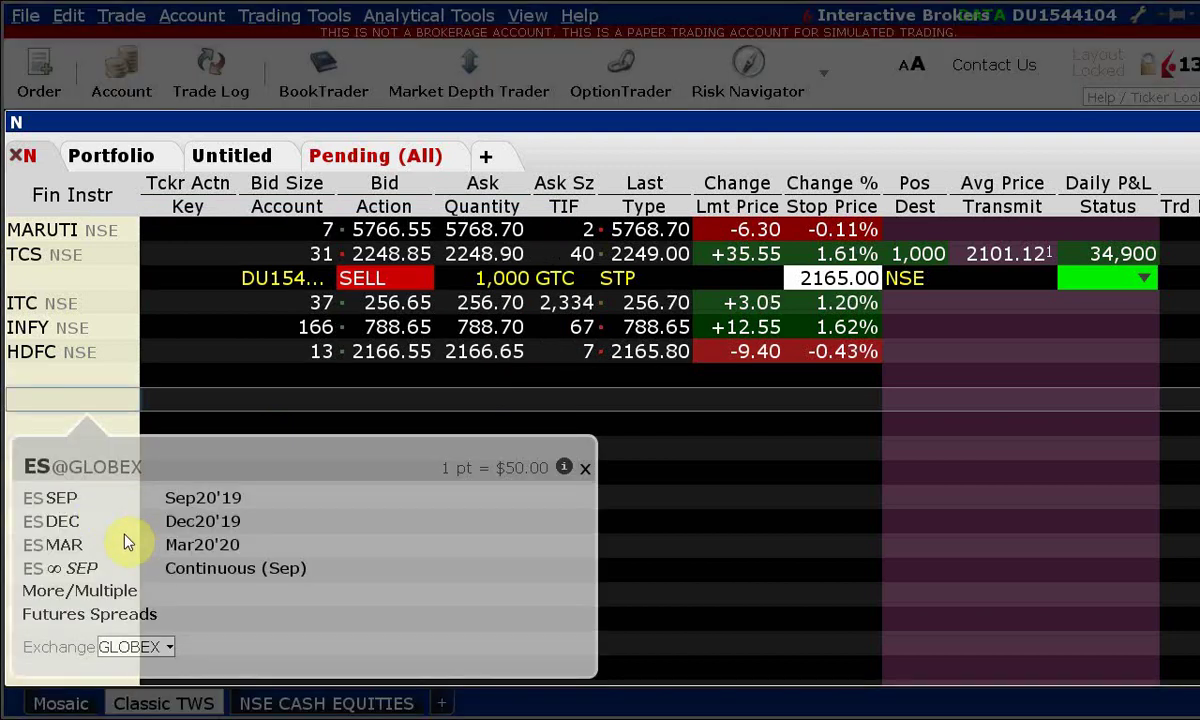
Add the ES Sep20'19 futures contract to the watchlist.
{"action": "left_click", "coordinate": [175, 498]}
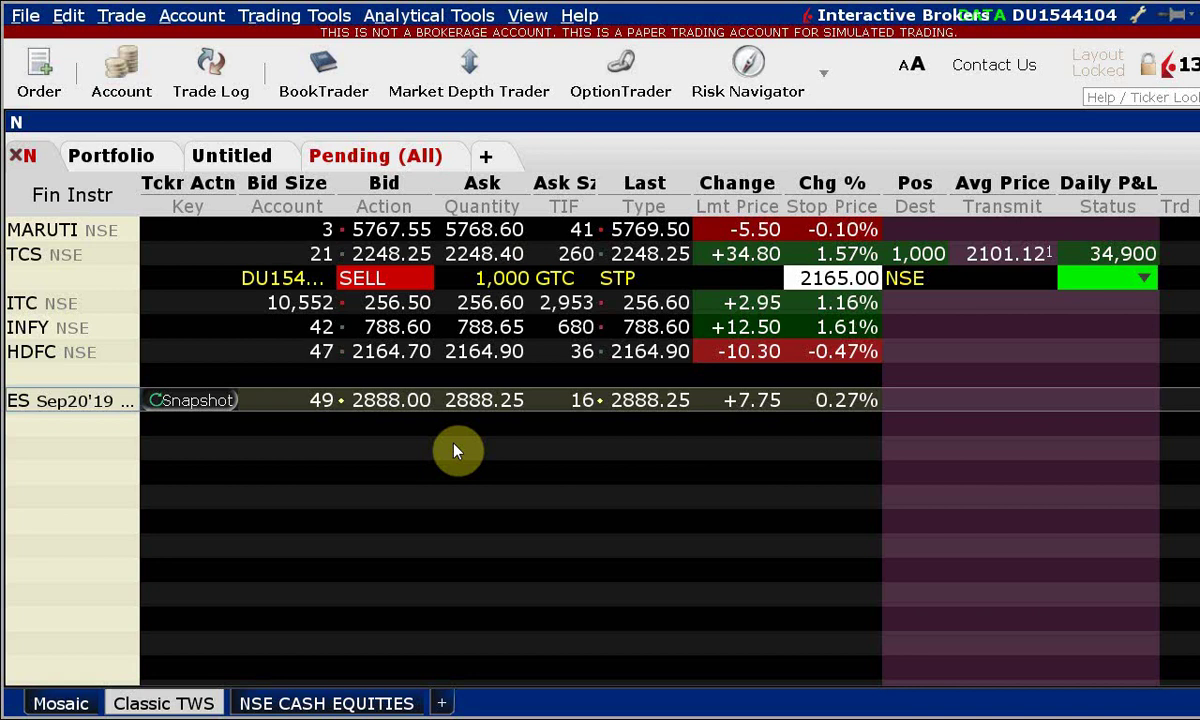
{"action": "key", "text": "alt+Tab"}
{"action": "key", "text": "alt+Tab"}
{"action": "key", "text": "alt+Tab"}
{"action": "key", "text": "alt+Tab"}
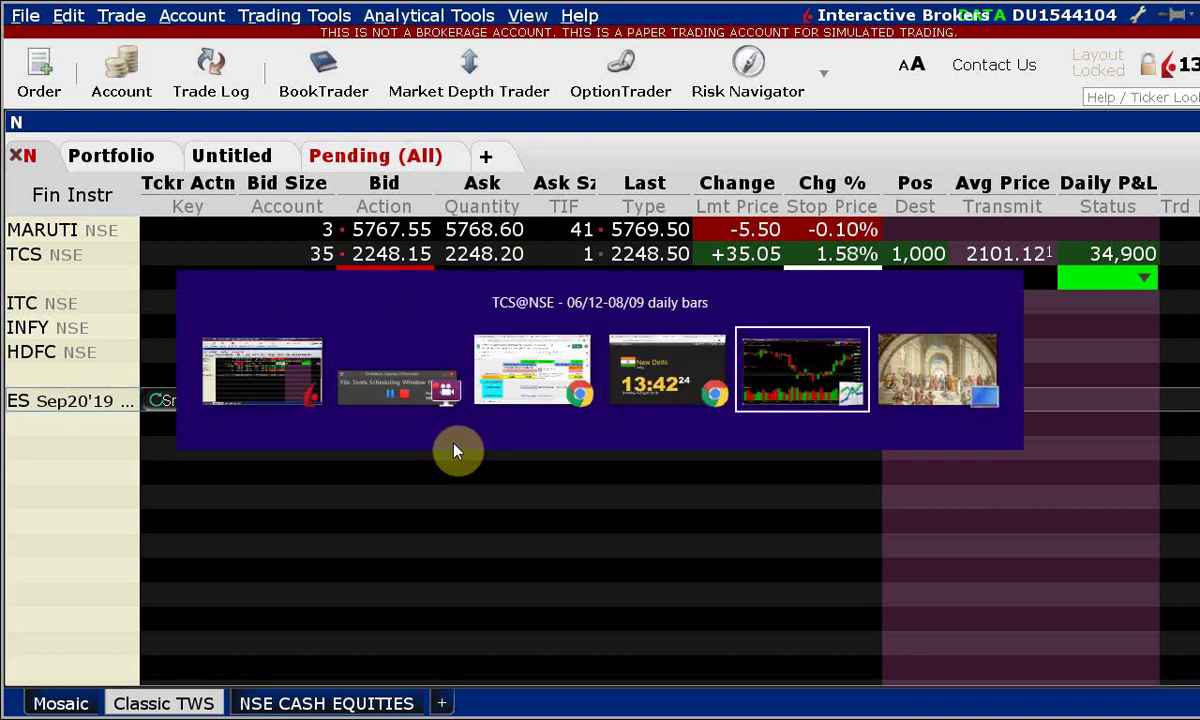
{"action": "key", "text": "alt+Tab"}
{"action": "key", "text": "alt+Tab"}
{"action": "key", "text": "alt+Tab"}
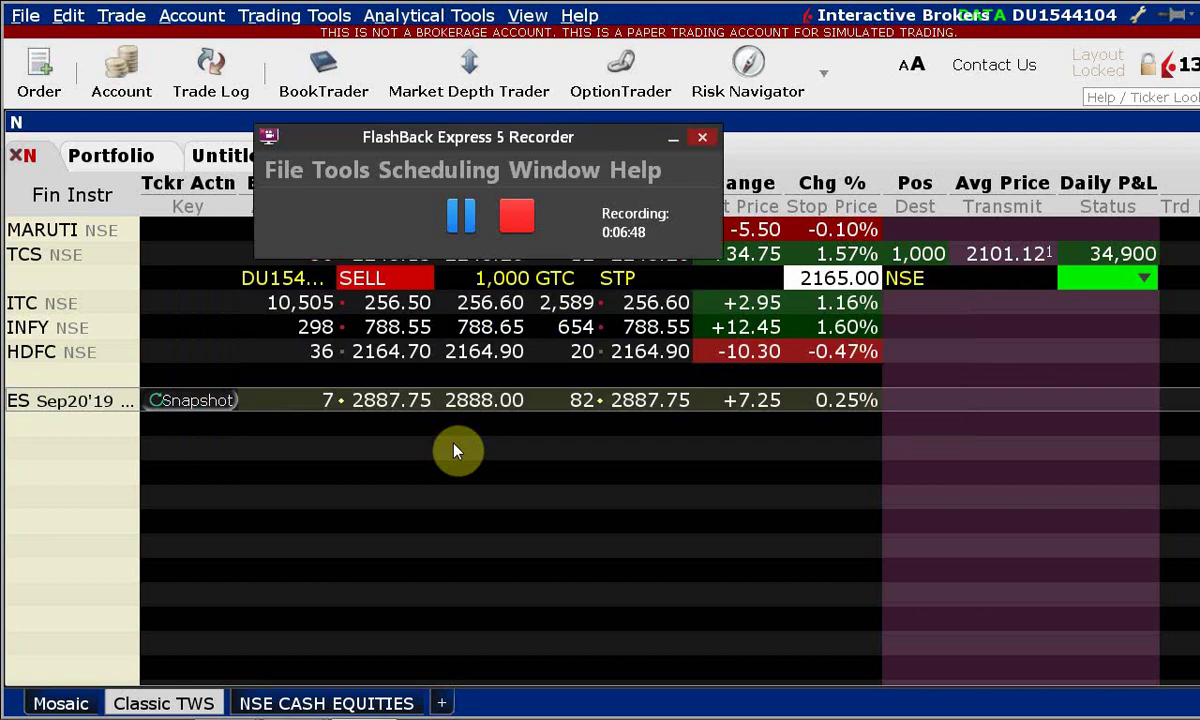
{"action": "key", "text": "alt+Tab"}
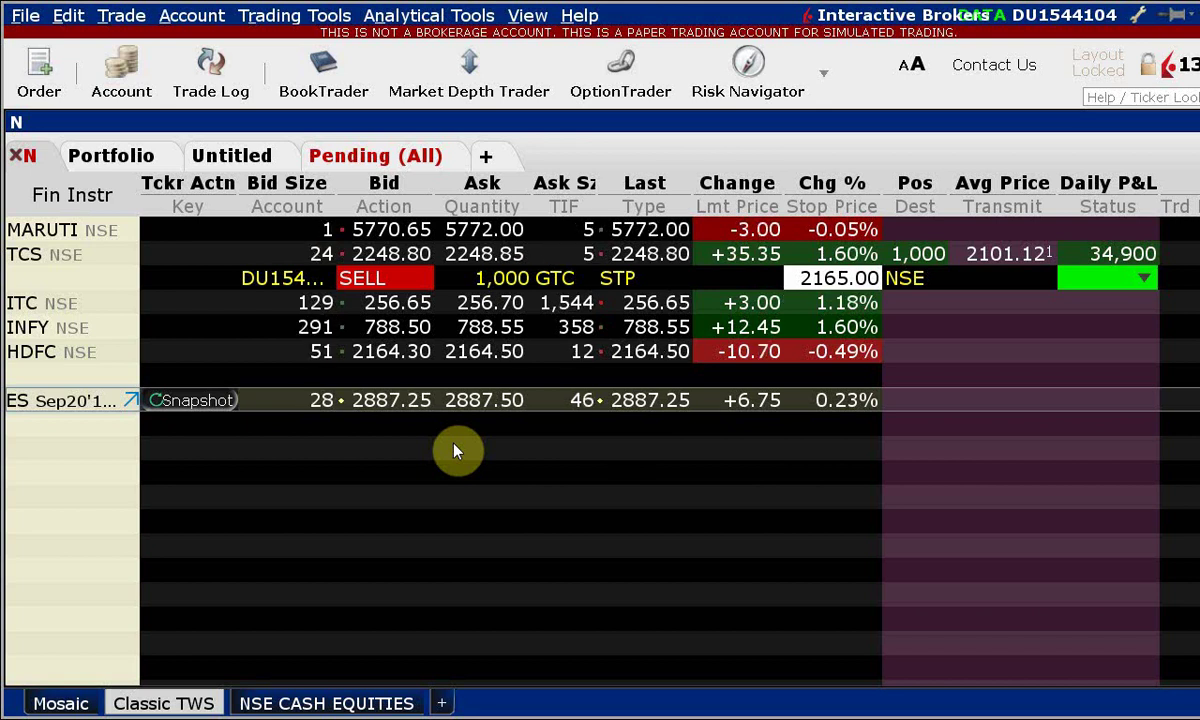
Add a CL Oct'19 Light Sweet Crude Oil NYMEX futures row below ES.
{"action": "left_click", "coordinate": [127, 426]}
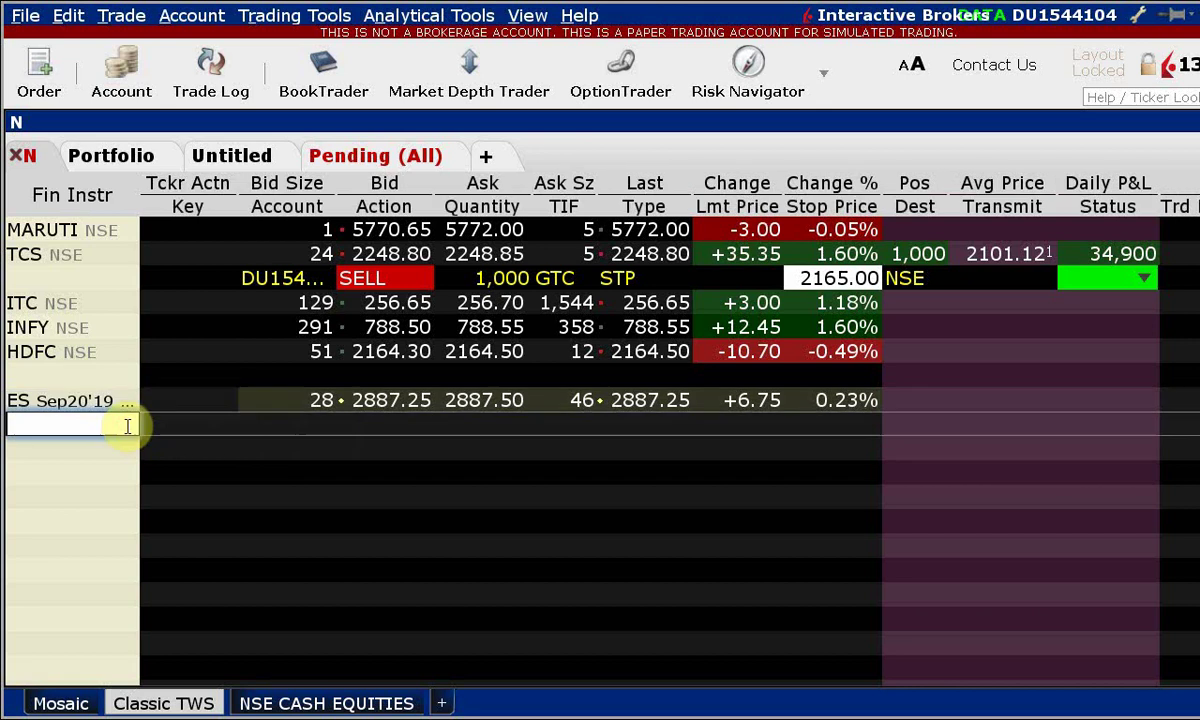
{"action": "type", "text": "CL"}
{"action": "key", "text": "Return"}
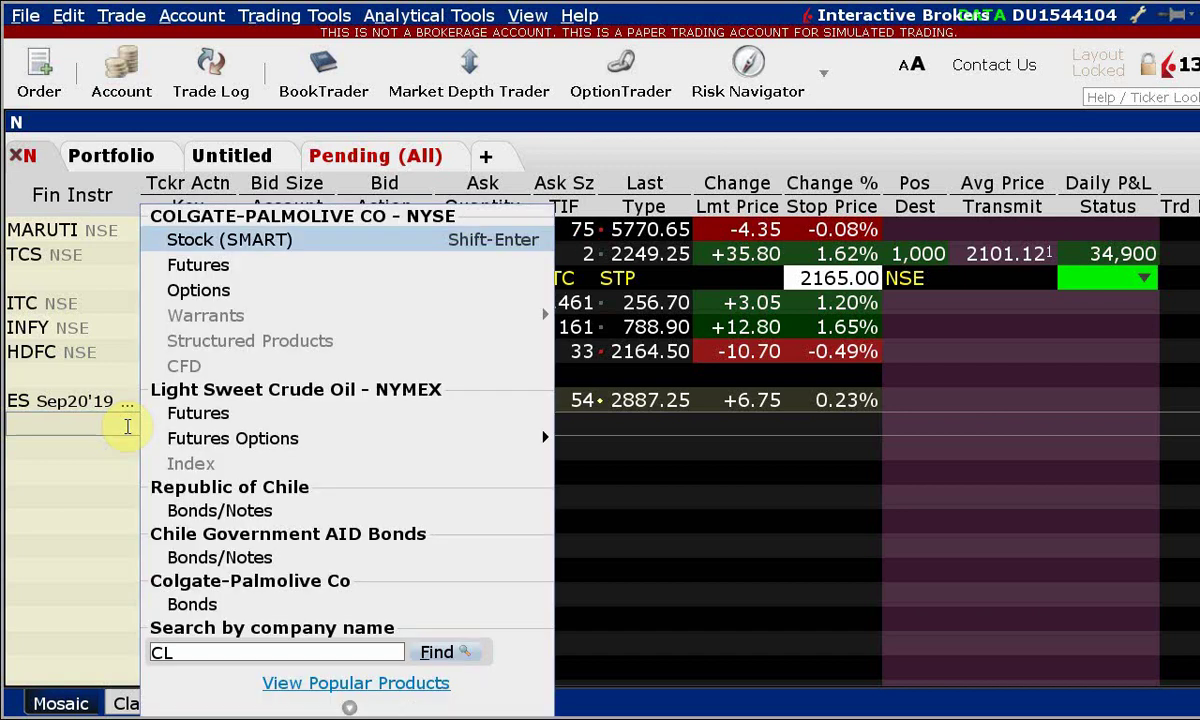
{"action": "left_click", "coordinate": [340, 414]}
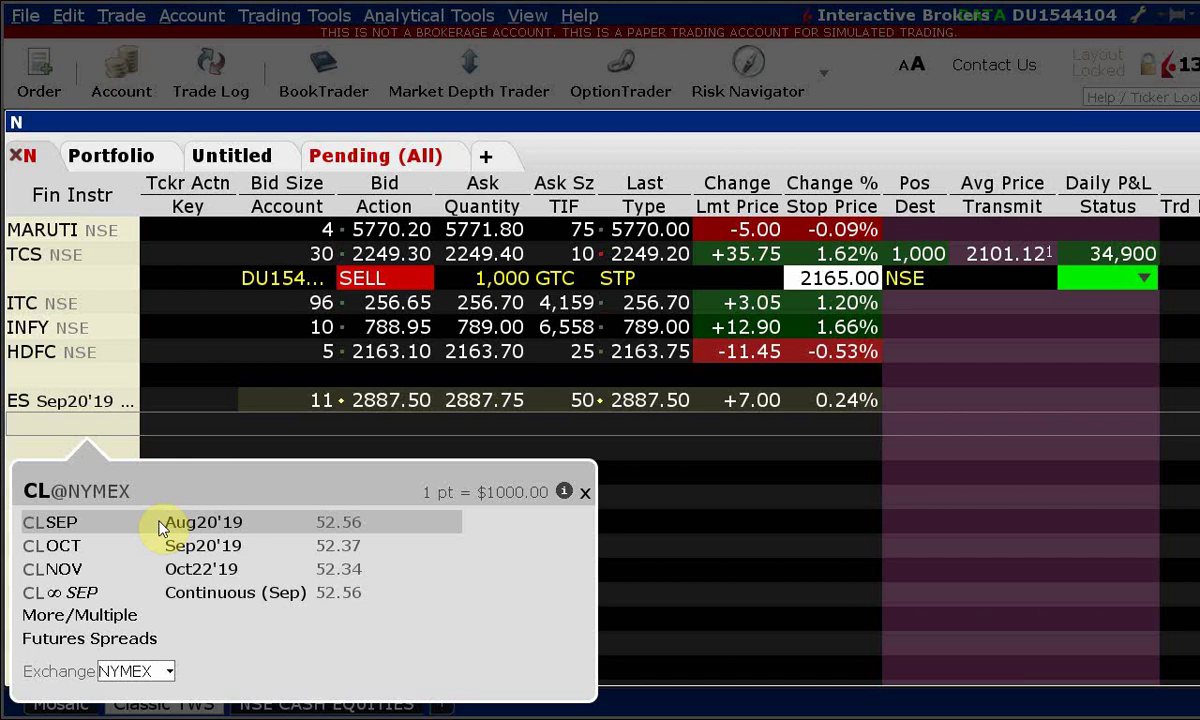
{"action": "left_click", "coordinate": [157, 474]}
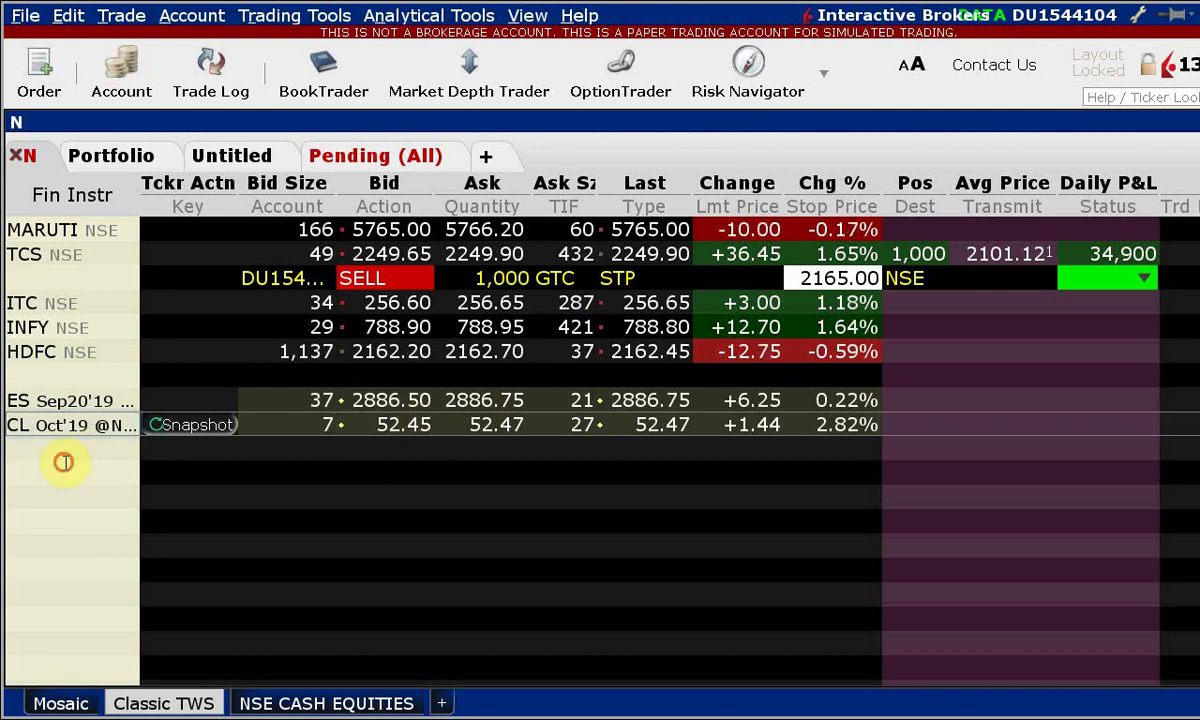
{"action": "left_click", "coordinate": [62, 453]}
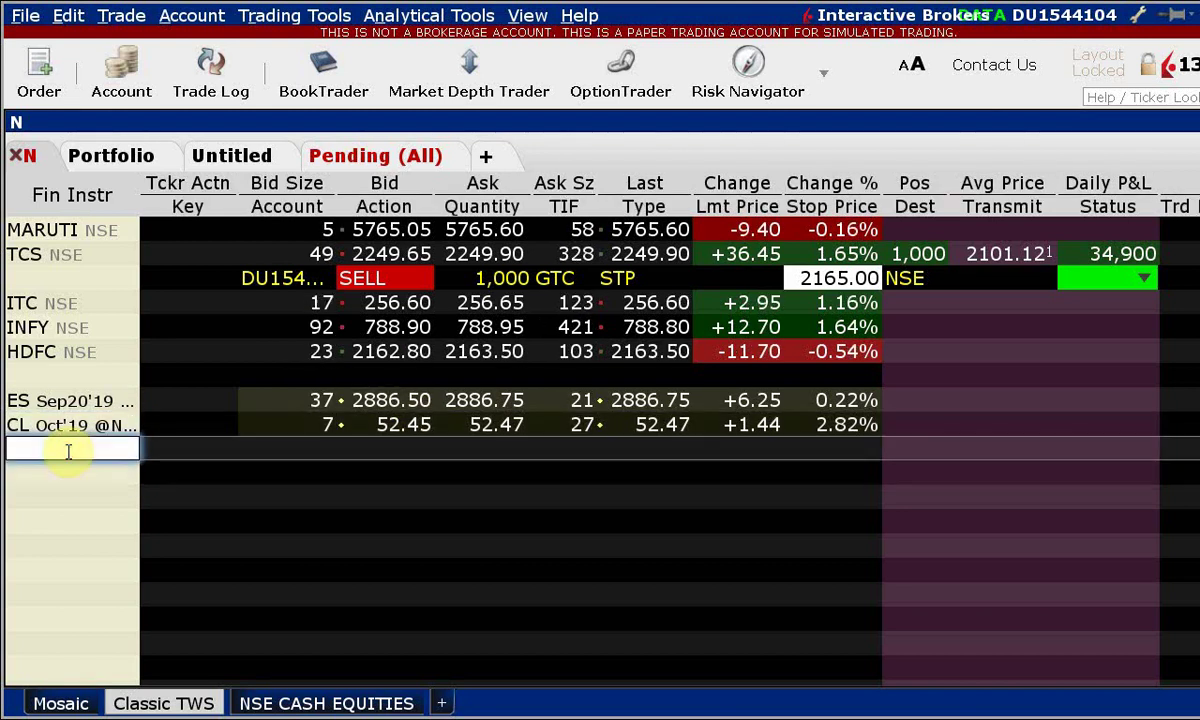
Add the GC Sep26'19 NYMEX gold futures row and widen the Fin Instr column.
{"action": "type", "text": "GC"}
{"action": "key", "text": "Return"}
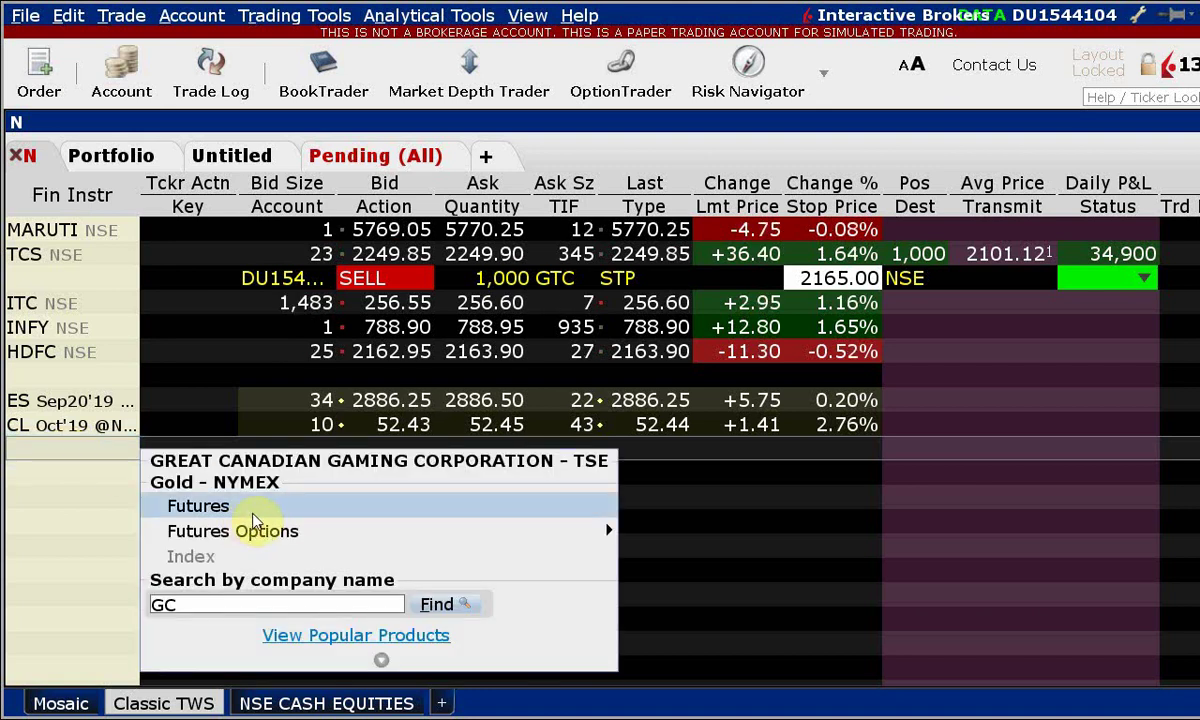
{"action": "left_click", "coordinate": [253, 514]}
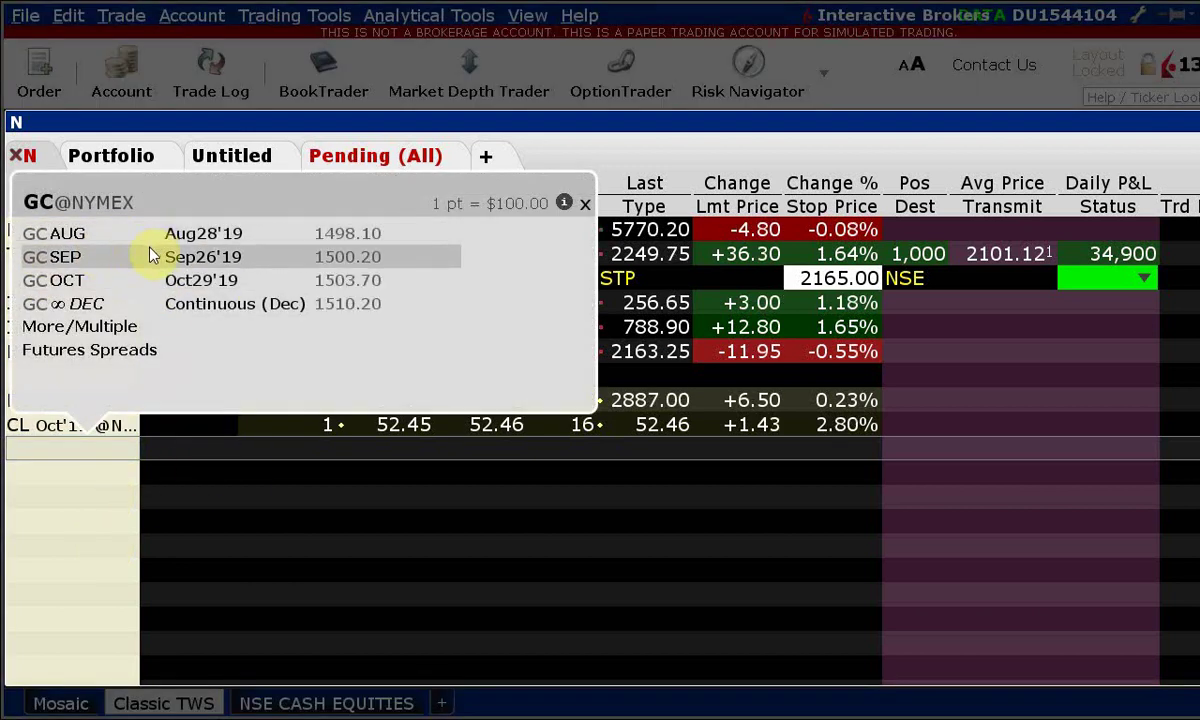
{"action": "left_click", "coordinate": [222, 257]}
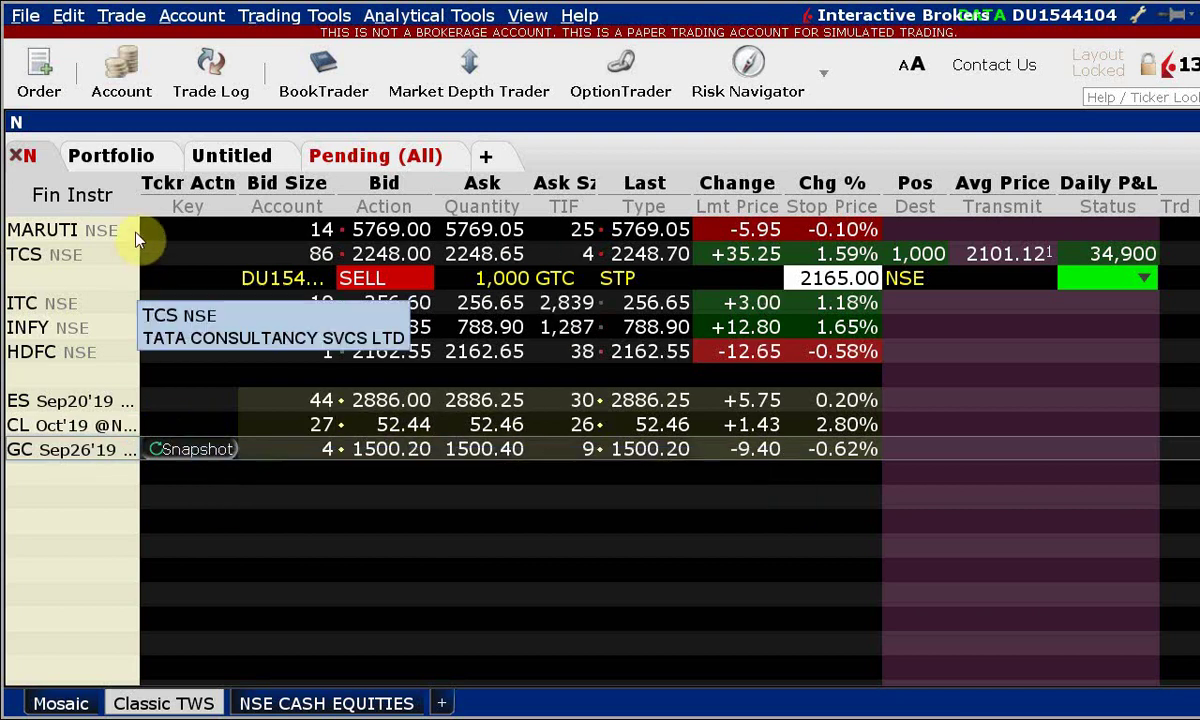
{"action": "left_click_drag", "start_coordinate": [139, 201], "coordinate": [183, 204]}
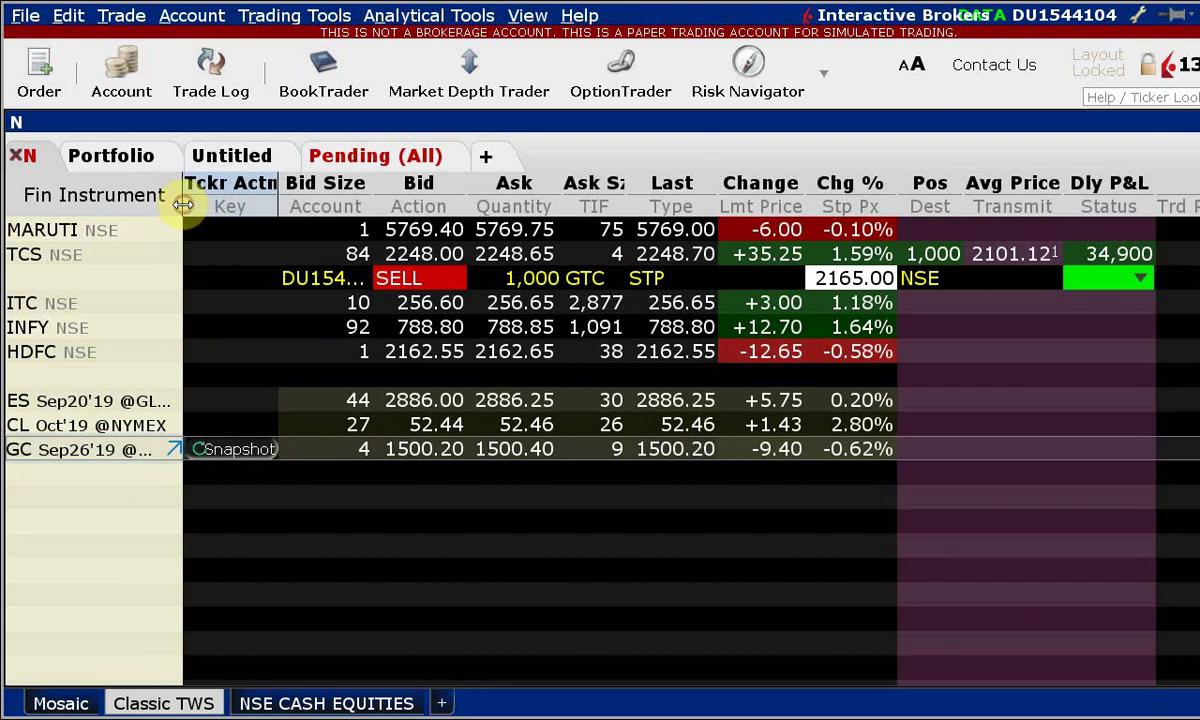